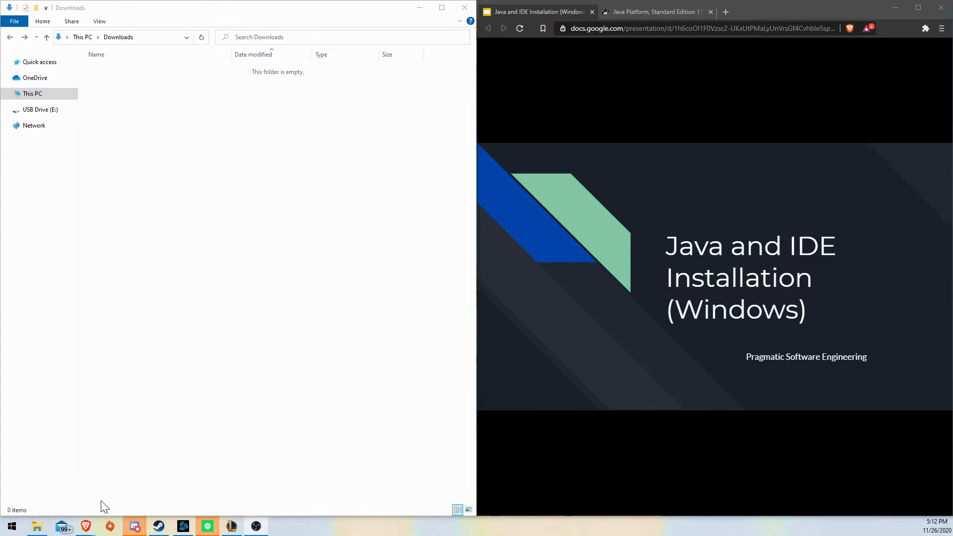
# Step: Go through the Java and IDE installation slides up to the agenda
pyautogui.click(877, 255)
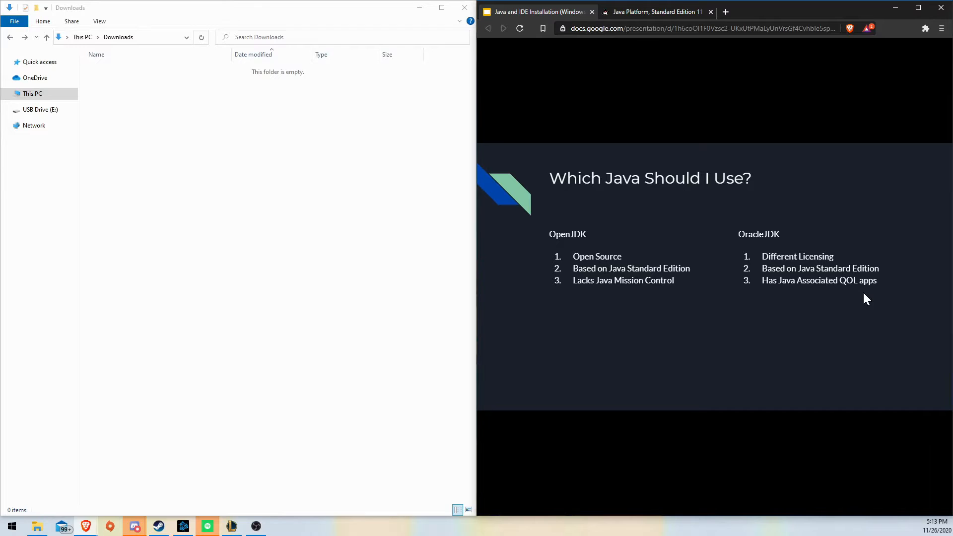
pyautogui.press('Right')
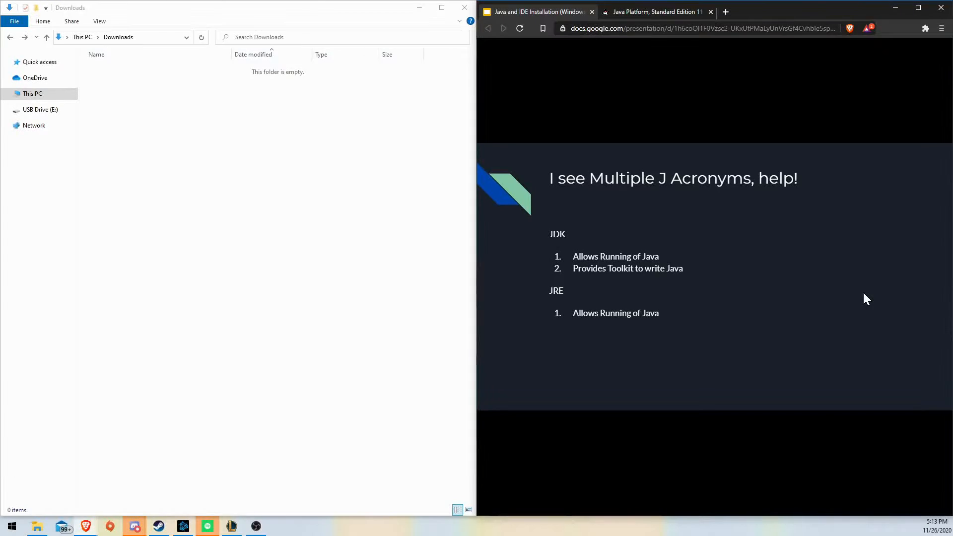
pyautogui.press('Right')
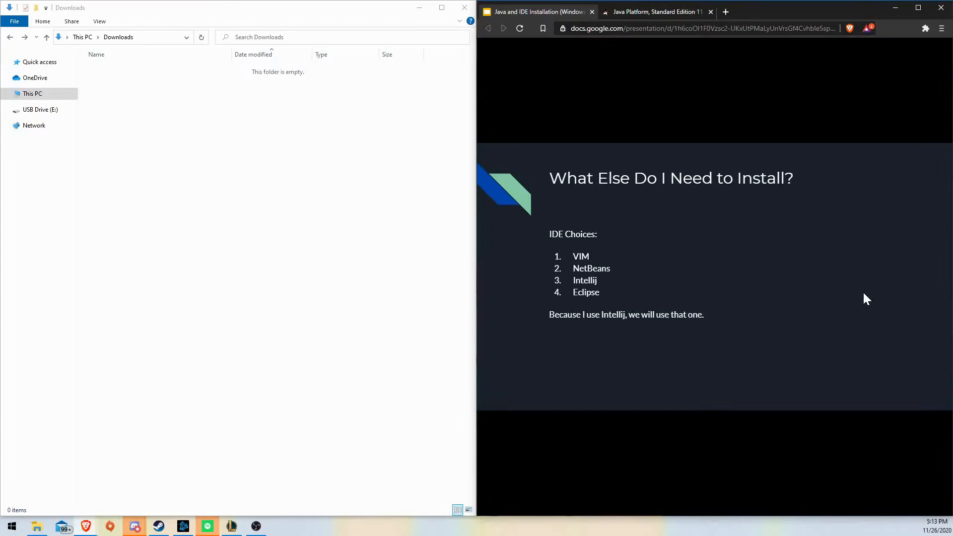
pyautogui.press('Left')
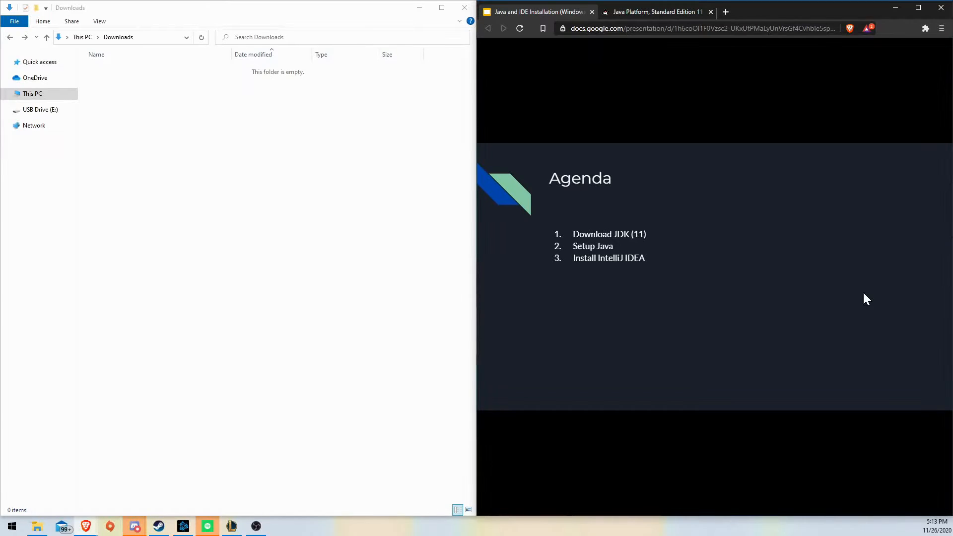
# Step: Download the Windows/x64 Java Development Kit from the Java SE 11 reference page into the Downloads folder
pyautogui.click(653, 12)
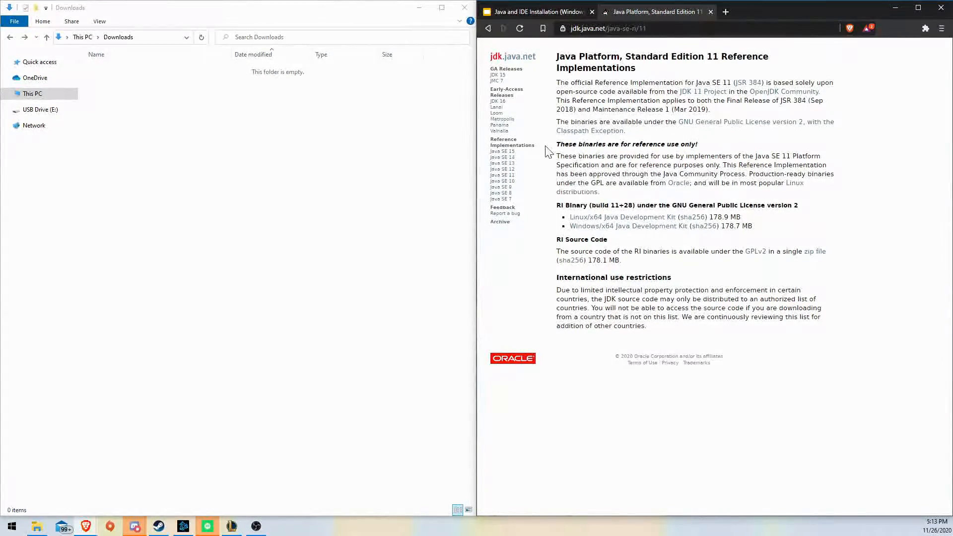
pyautogui.click(625, 227)
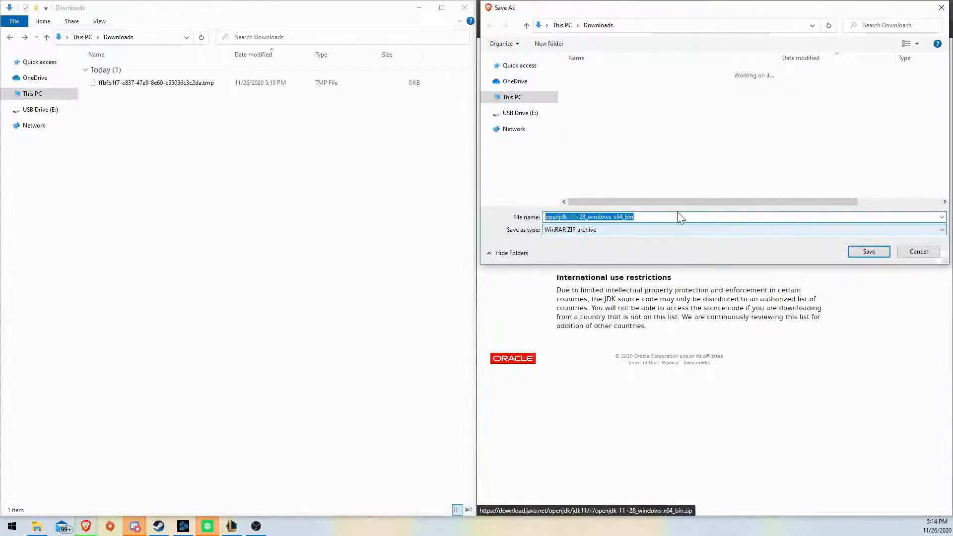
pyautogui.click(858, 252)
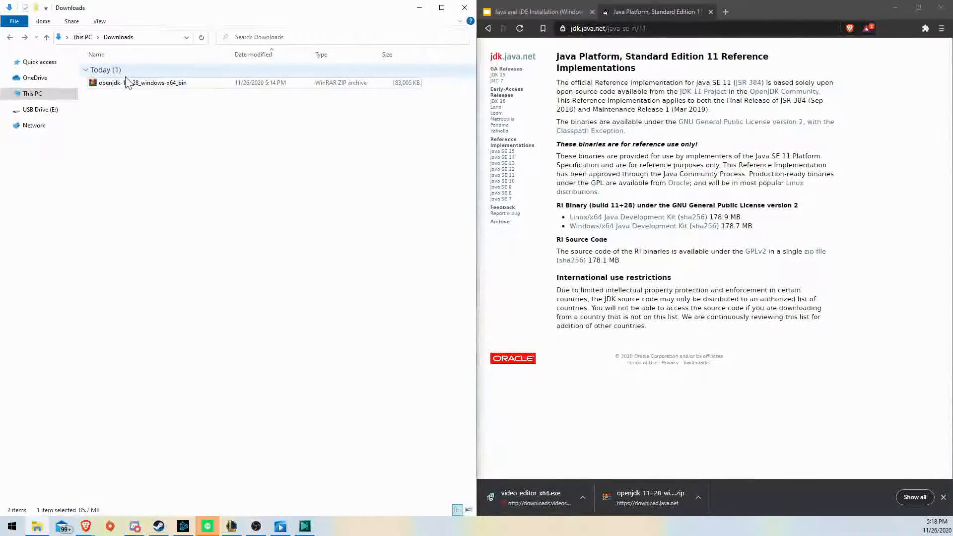
# Step: Extract the openjdk-11+28_windows-x64_bin archive directly into Downloads and permanently delete the archive
pyautogui.click(128, 82)
pyautogui.rightClick(130, 85)
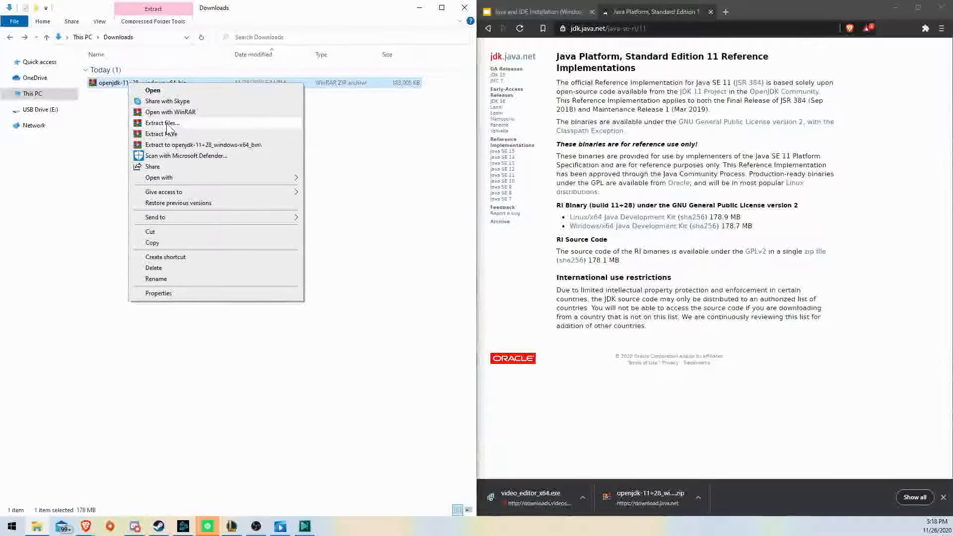
pyautogui.click(141, 144)
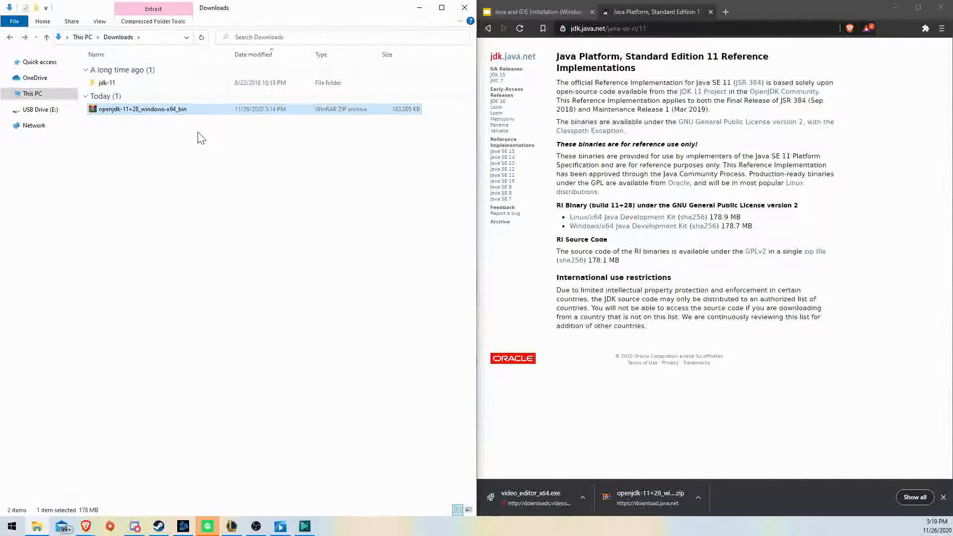
pyautogui.hotkey('shift', 'Delete')
pyautogui.click(521, 304)
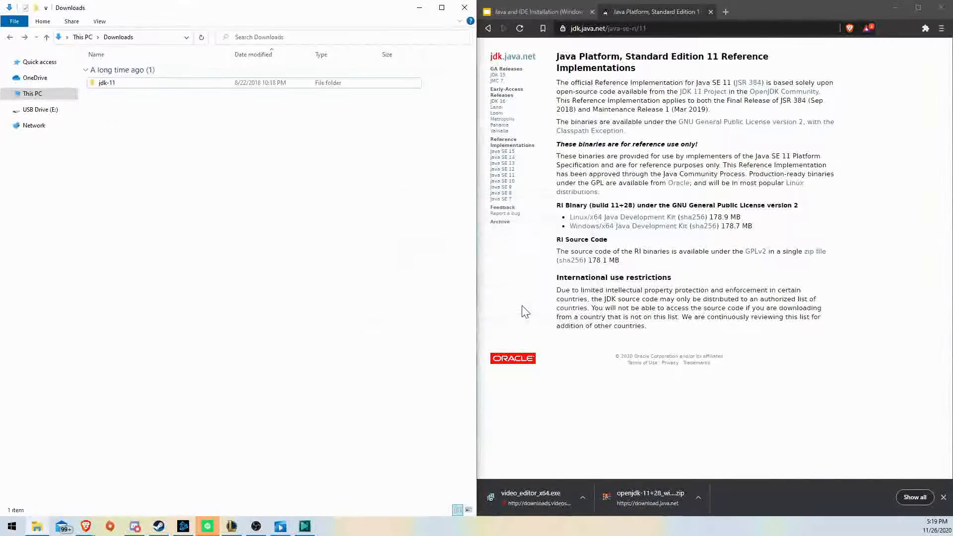
# Step: Put the extracted jdk-11 folder from Downloads into C:\Program Files (x86)
pyautogui.click(119, 83)
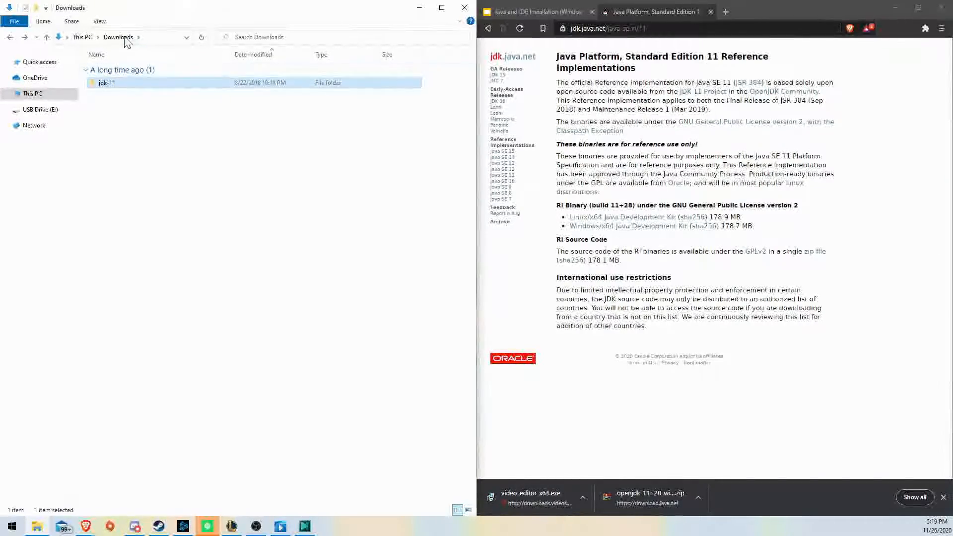
pyautogui.click(155, 38)
pyautogui.write('C:\\')
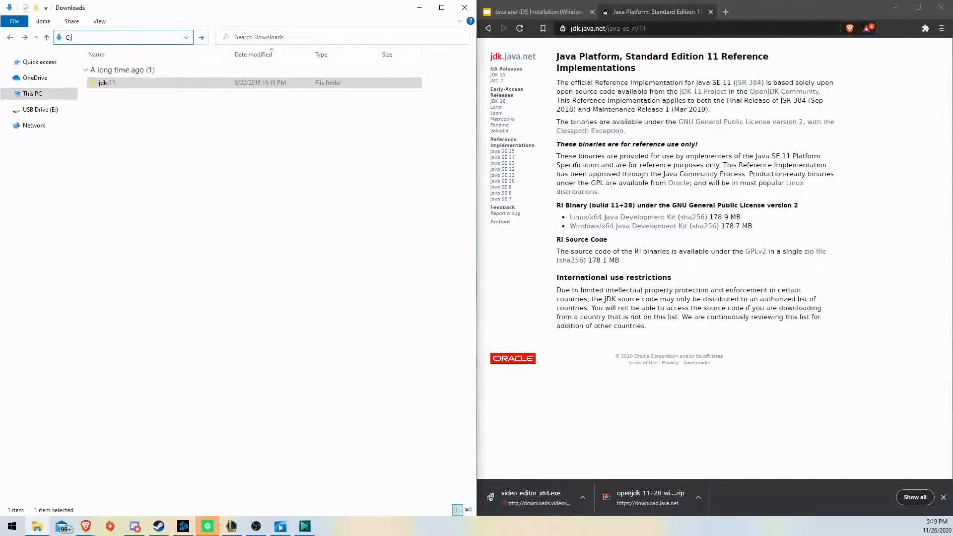
pyautogui.write('Pro')
pyautogui.press('Down')
pyautogui.press('Down')
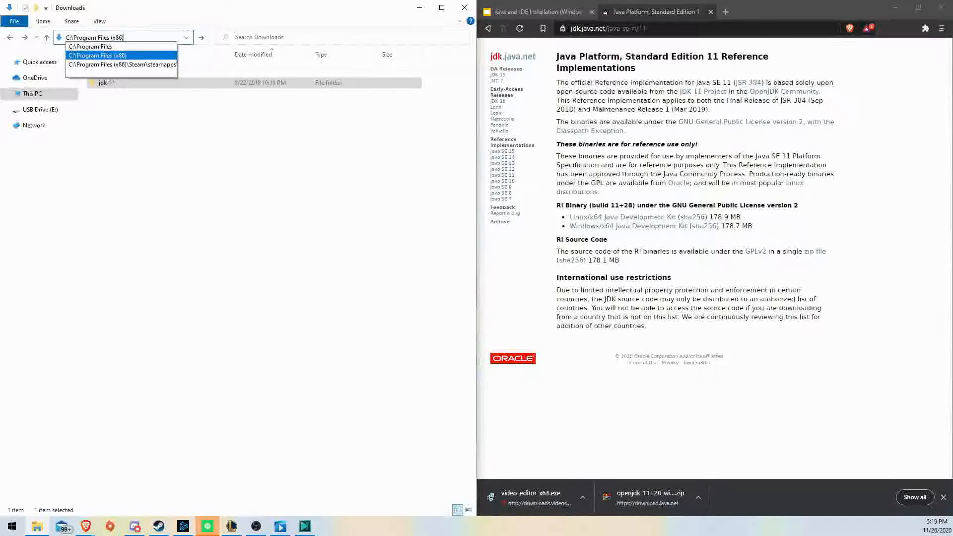
pyautogui.press('Return')
pyautogui.rightClick(159, 385)
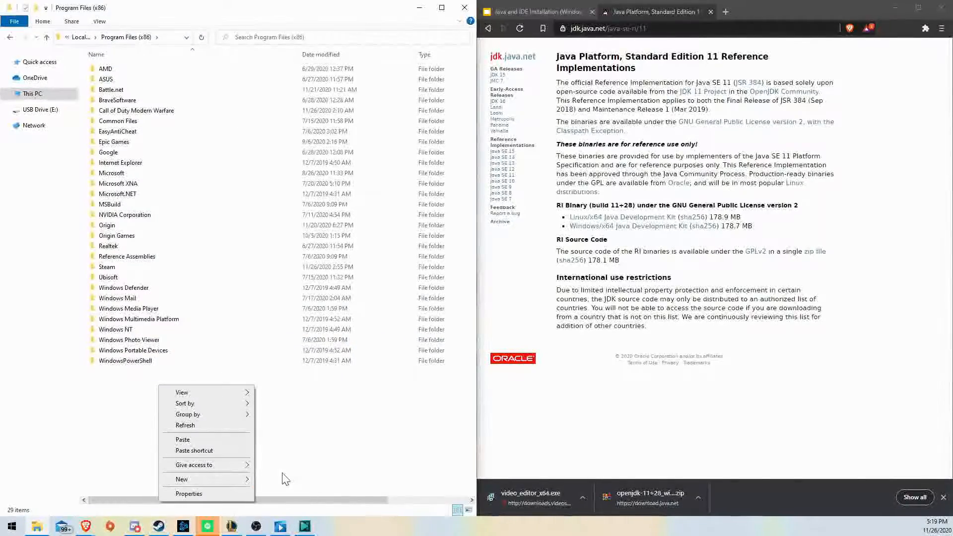
pyautogui.click(318, 416)
pyautogui.rightClick(259, 394)
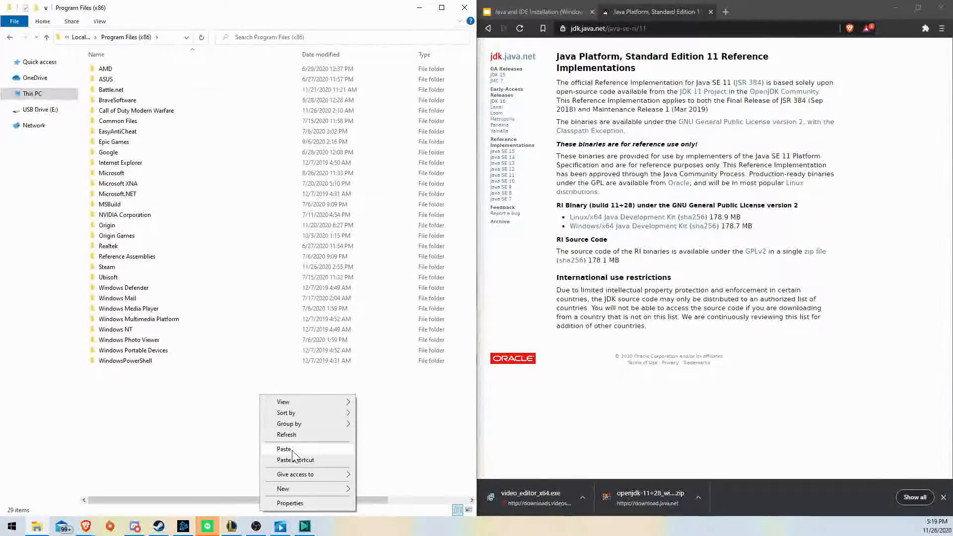
pyautogui.click(293, 448)
pyautogui.click(92, 196)
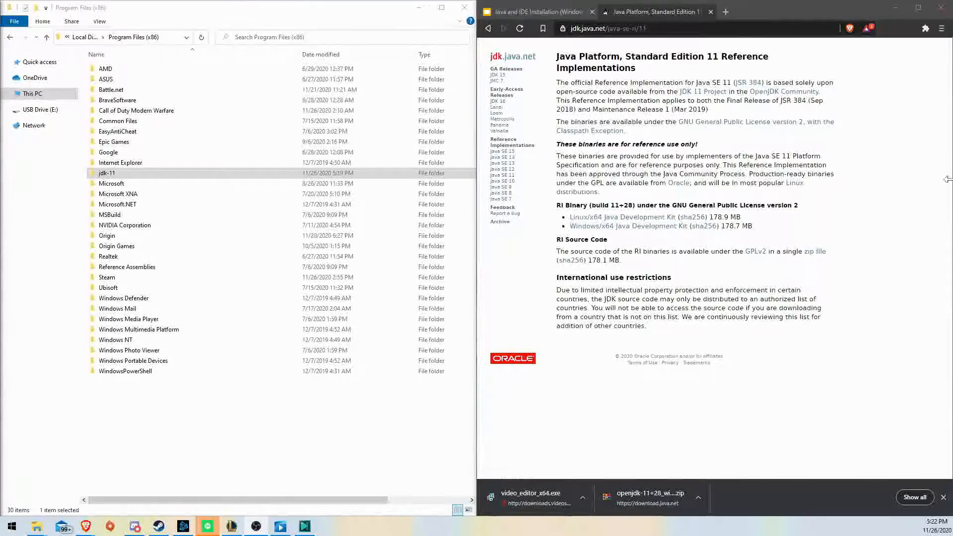
# Step: Open the jdk-11 folder in Program Files (x86) and copy its full path
pyautogui.click(164, 175)
pyautogui.doubleClick(166, 179)
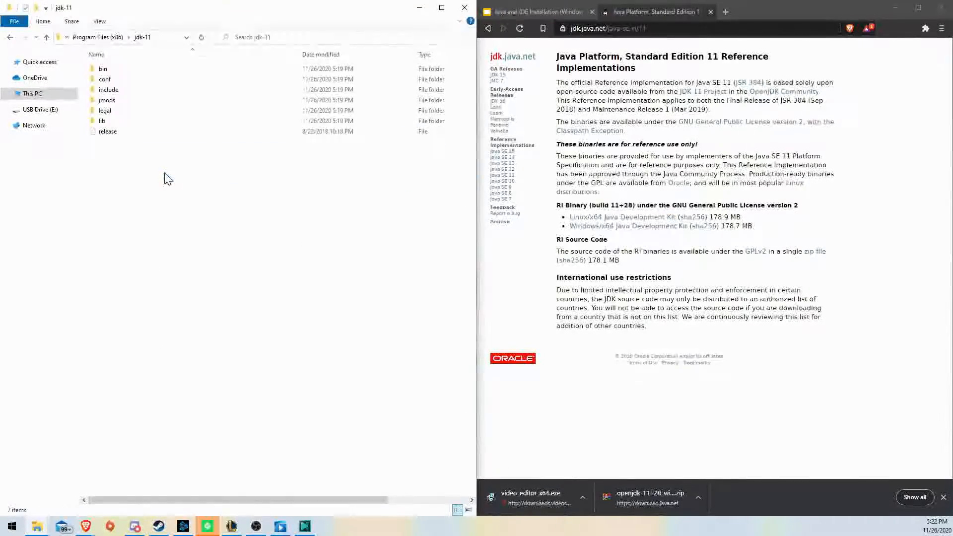
pyautogui.click(171, 37)
pyautogui.hotkey('ctrl', 'c')
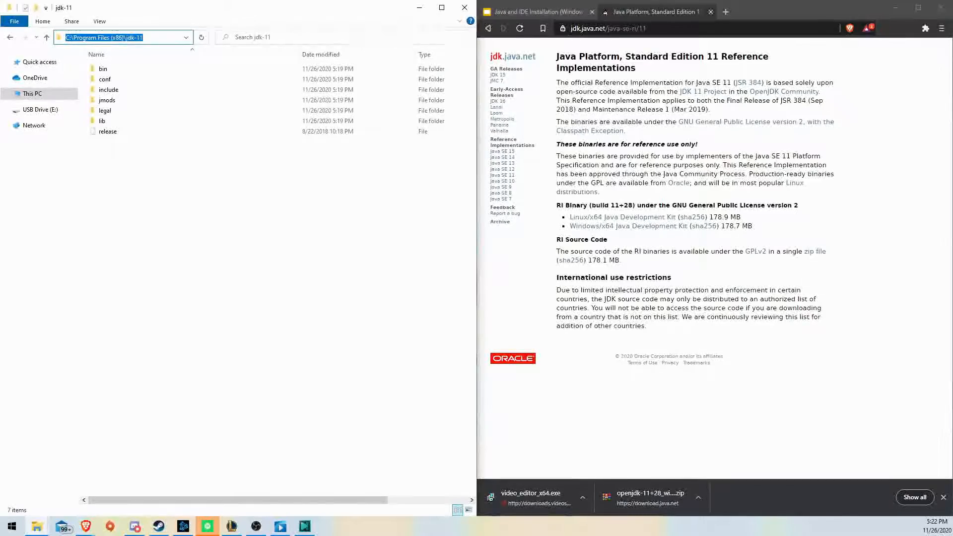
# Step: Open the System and Security section of Control Panel and search for "Envir"
pyautogui.press('super')
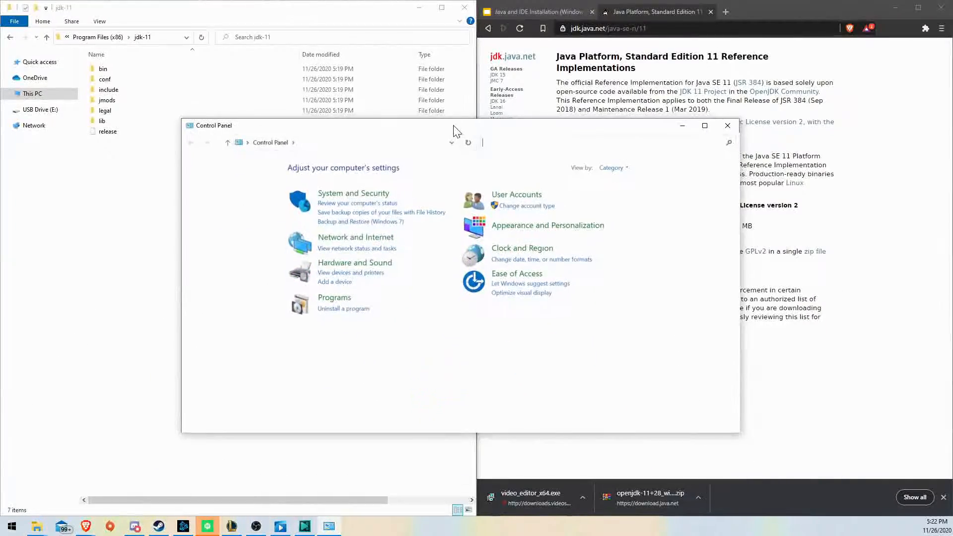
pyautogui.click(355, 193)
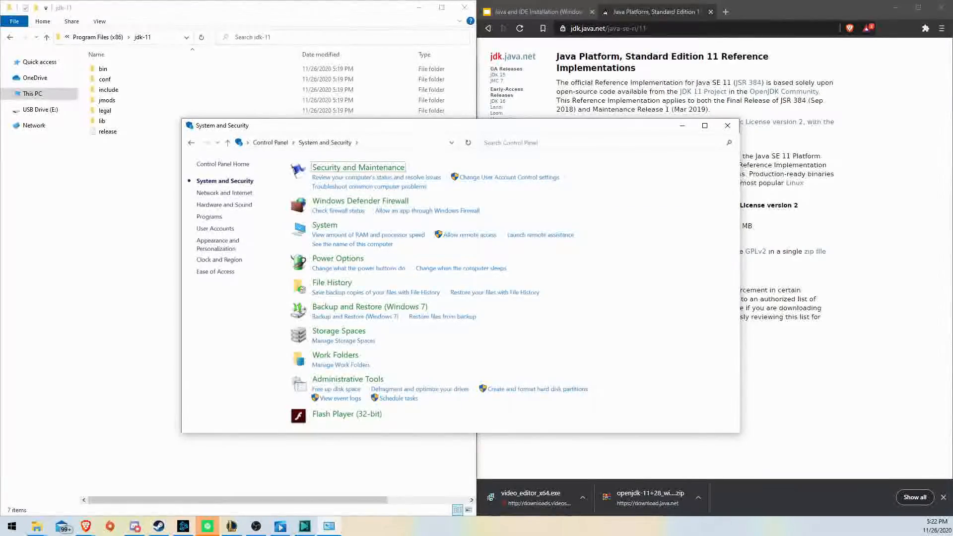
pyautogui.click(326, 226)
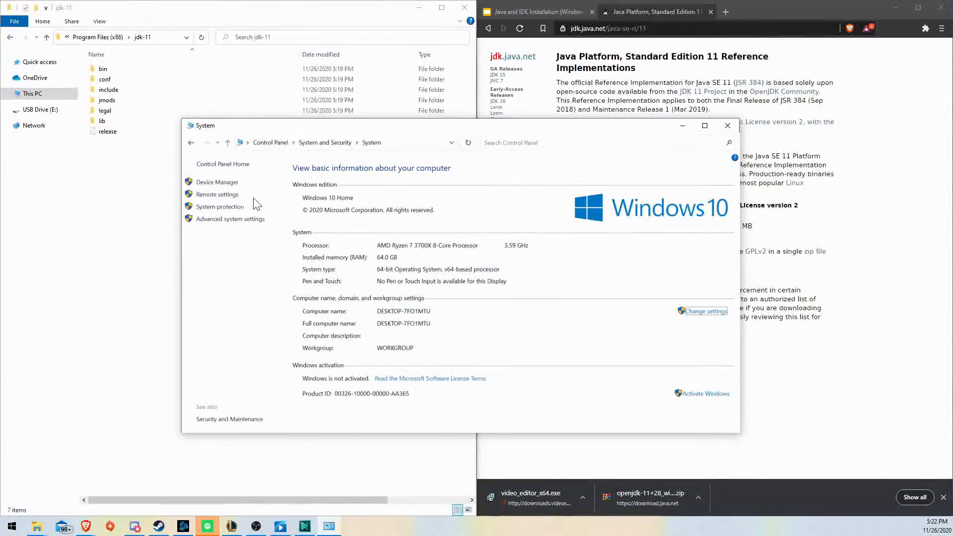
pyautogui.click(190, 143)
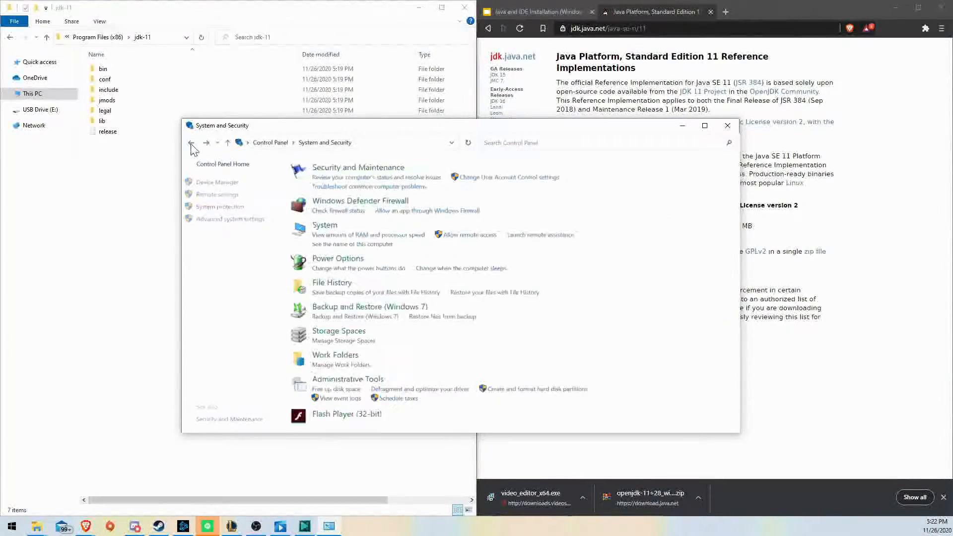
pyautogui.click(512, 146)
pyautogui.write('Envi')
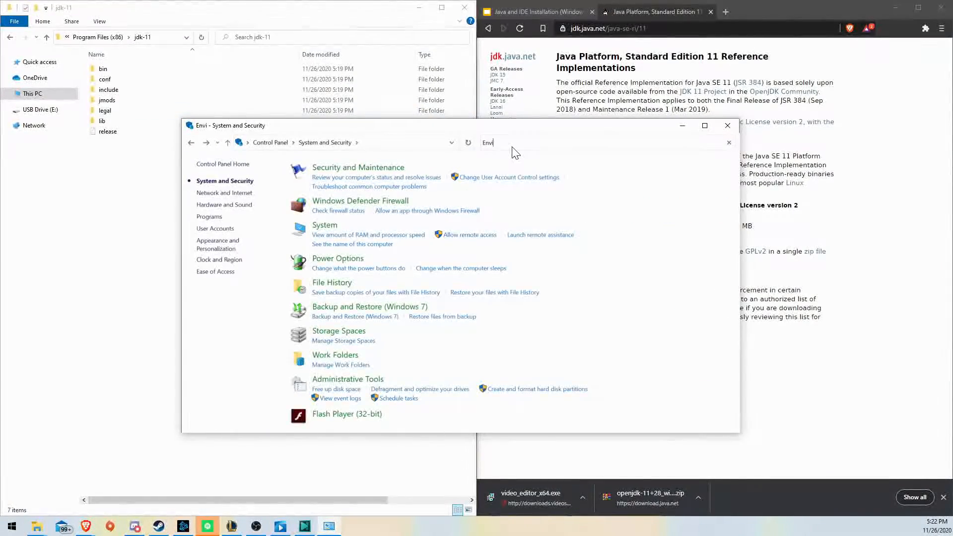
pyautogui.write('or')
pyautogui.press('BackSpace')
pyautogui.press('BackSpace')
pyautogui.write('r')
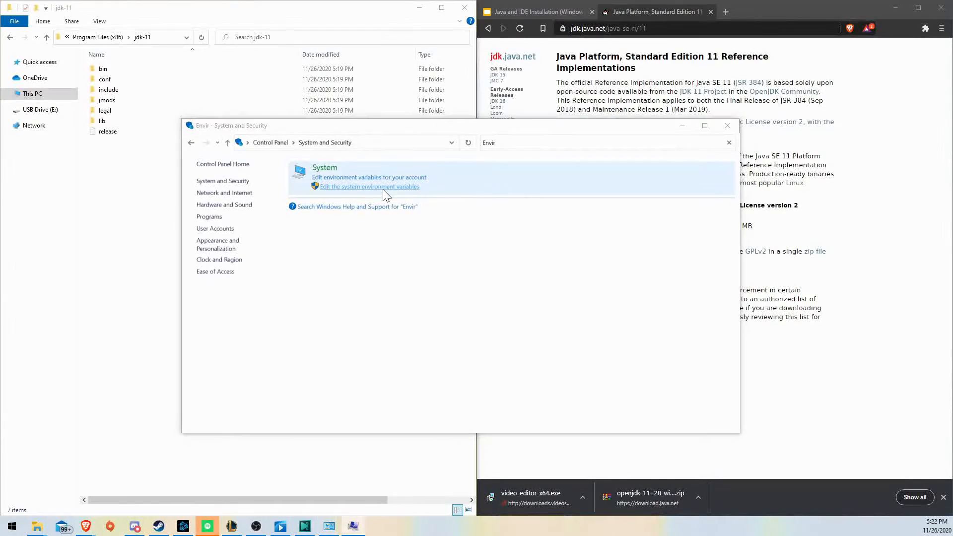
# Step: Open the system environment variables settings and bring up the list of environment variables
pyautogui.click(383, 188)
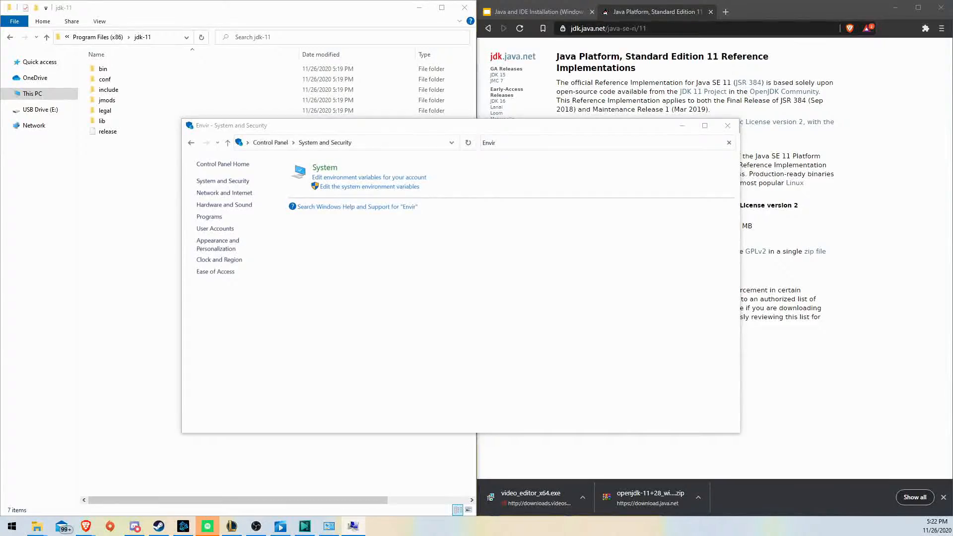
pyautogui.moveTo(365, 241); pyautogui.dragTo(473, 160)
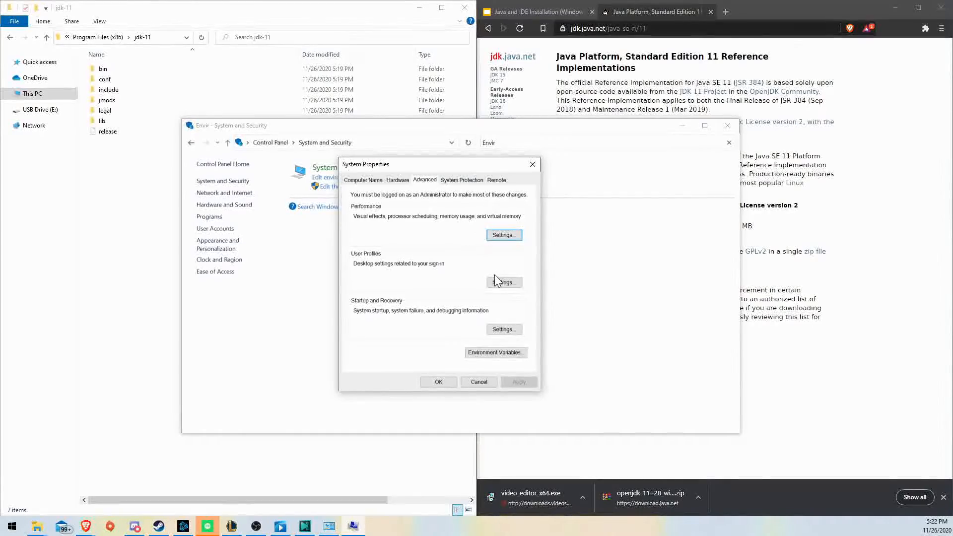
pyautogui.click(520, 351)
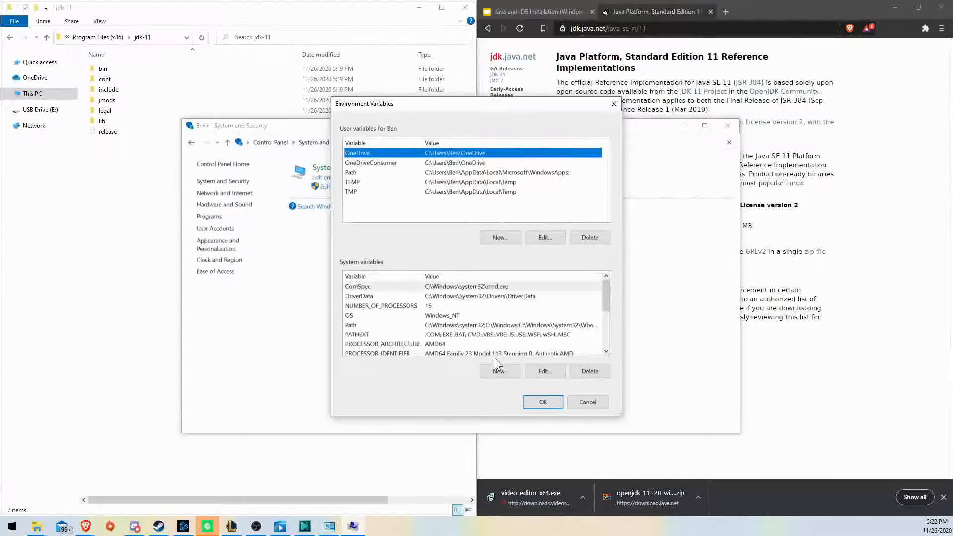
# Step: Add C:\Program Files (x86)\jdk-11\bin as a new entry in the system Path variable and save the system properties
pyautogui.scroll(-2, 497, 350)
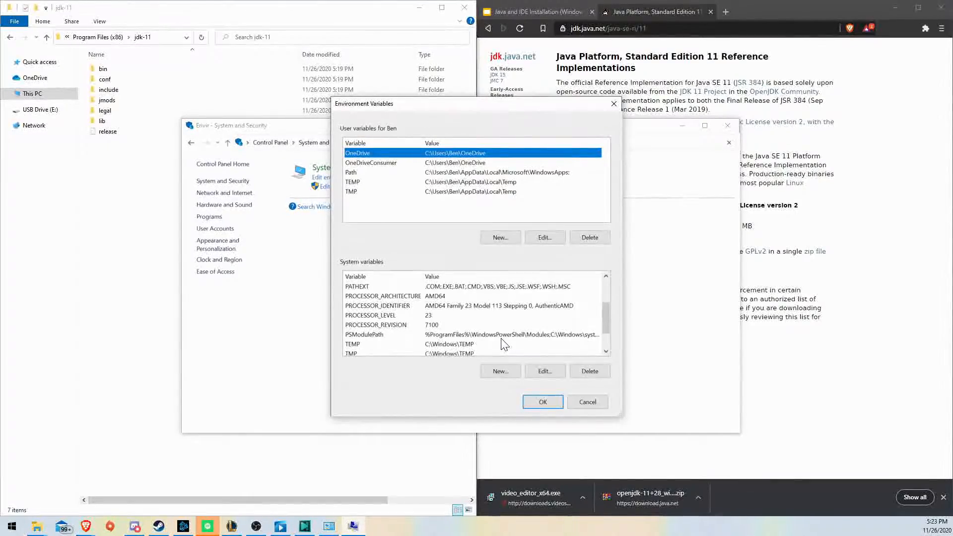
pyautogui.scroll(1, 496, 342)
pyautogui.click(456, 305)
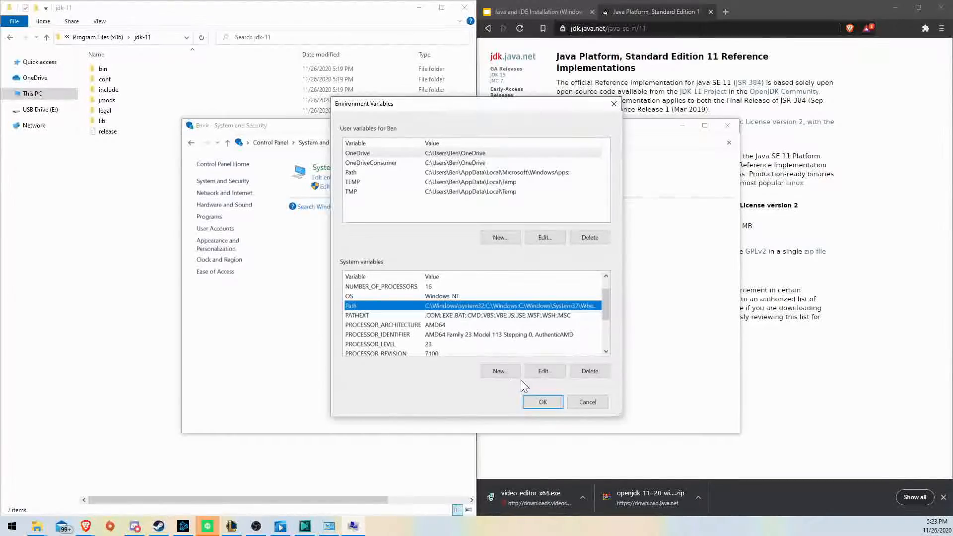
pyautogui.click(544, 371)
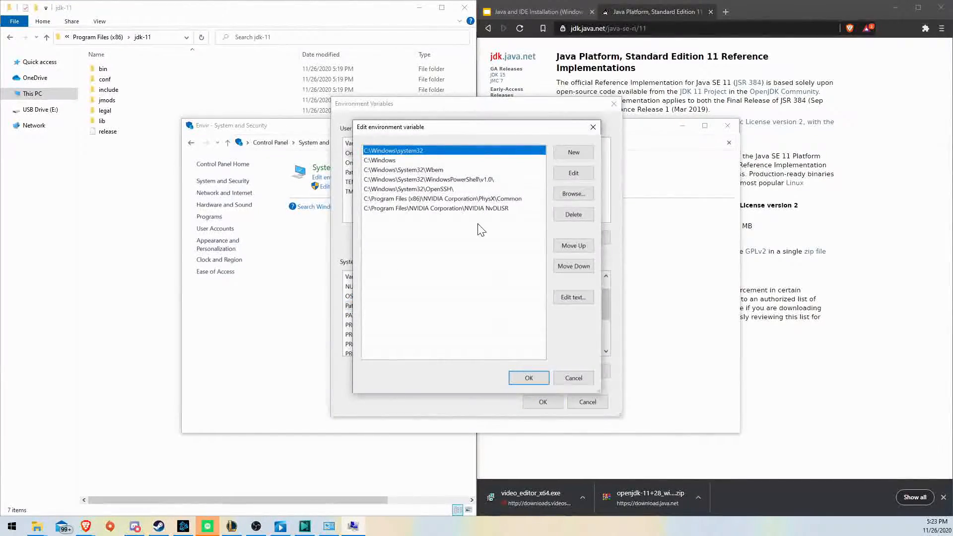
pyautogui.click(563, 152)
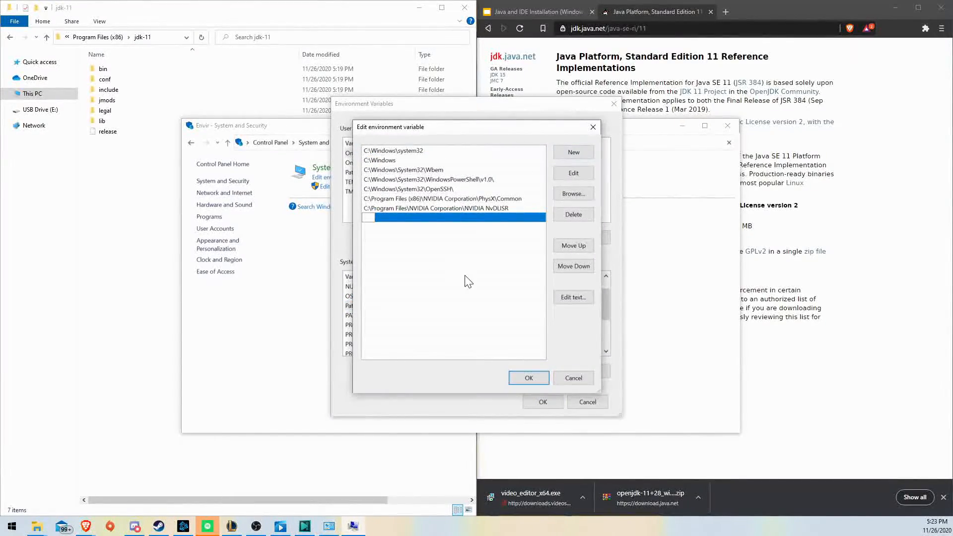
pyautogui.hotkey('ctrl', 'v')
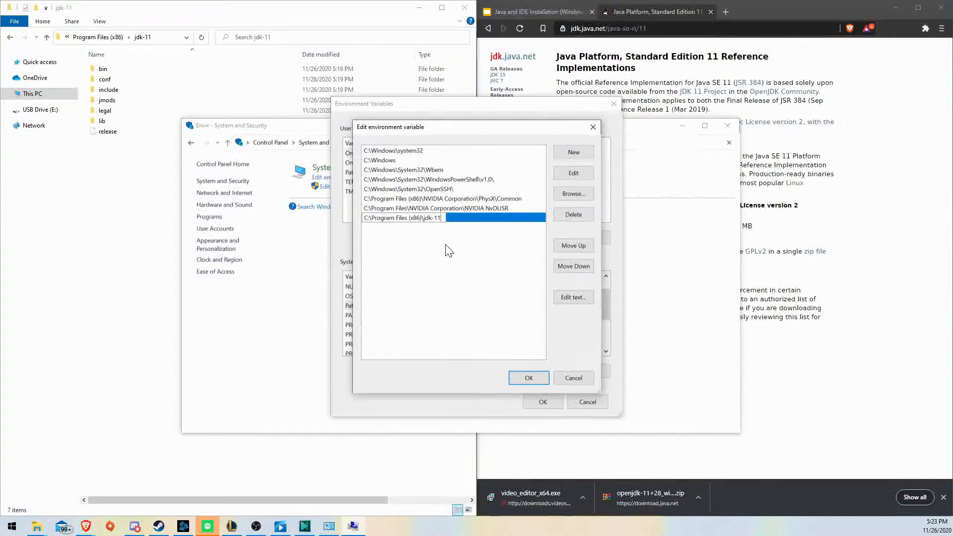
pyautogui.write('\\bin')
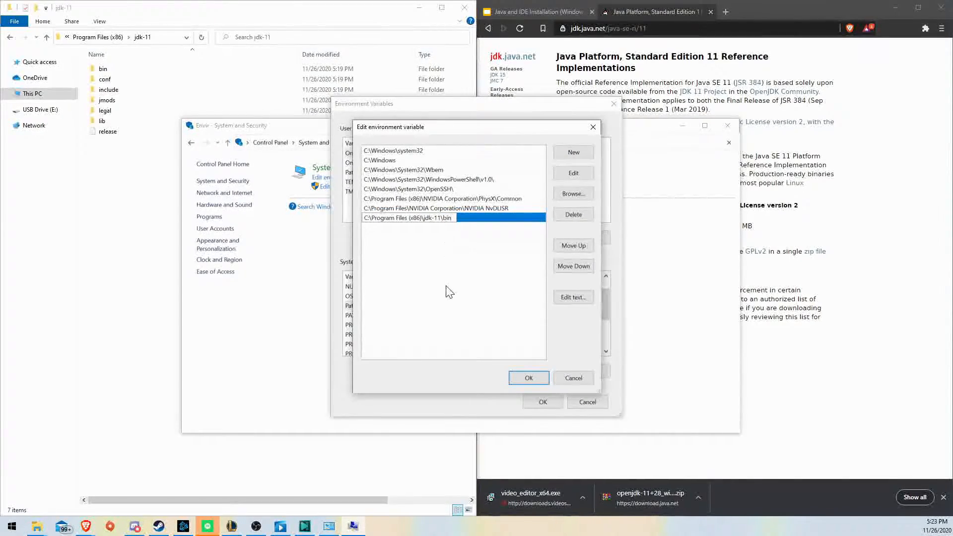
pyautogui.click(528, 378)
pyautogui.click(542, 401)
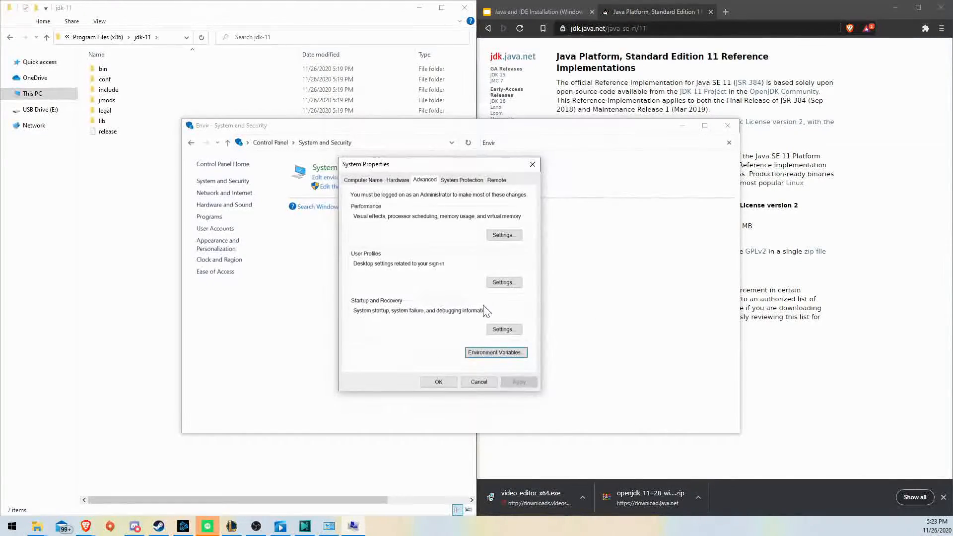
pyautogui.click(439, 383)
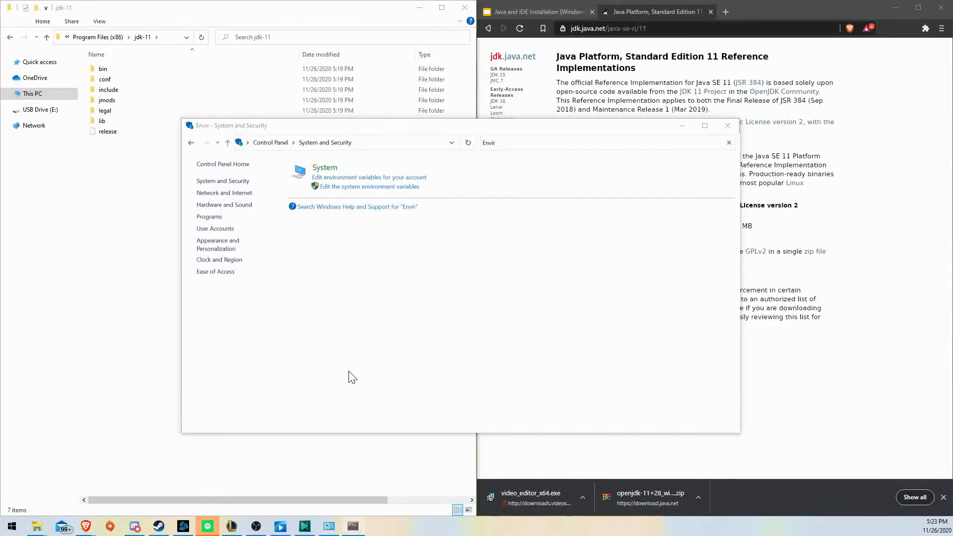
# Step: Check the installed Java version by running java -version in Command Prompt
pyautogui.moveTo(677, 229); pyautogui.dragTo(454, 123)
pyautogui.click(452, 219)
pyautogui.write('j')
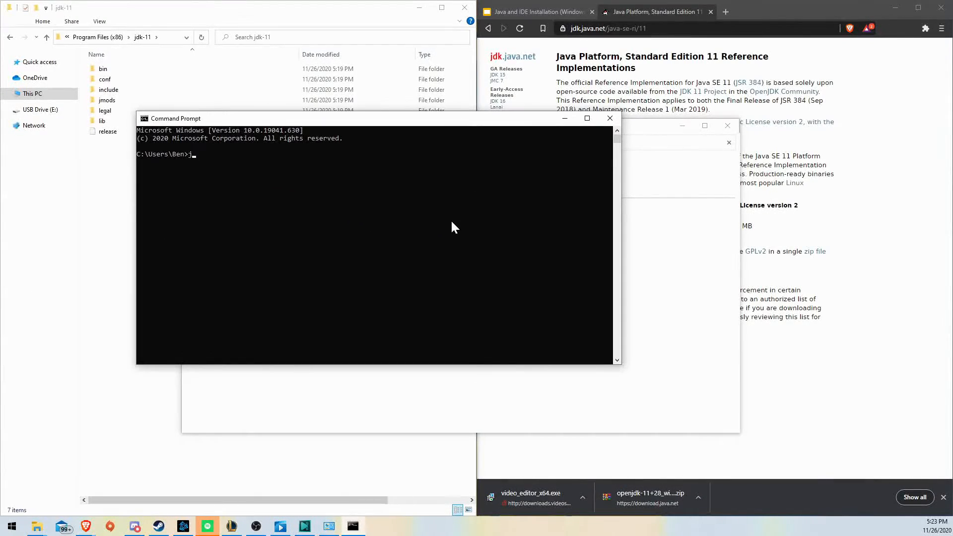
pyautogui.write('ava -version')
pyautogui.press('Return')
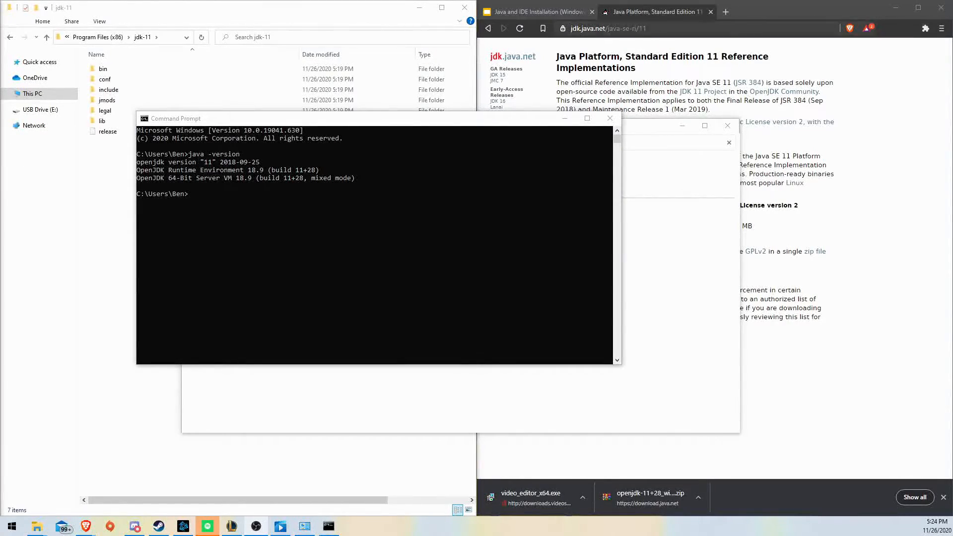
# Step: Search the web for "intellij windows" in the browser and save the IntelliJ IDEA Community .exe installer to Downloads
pyautogui.click(764, 29)
pyautogui.write('intellij')
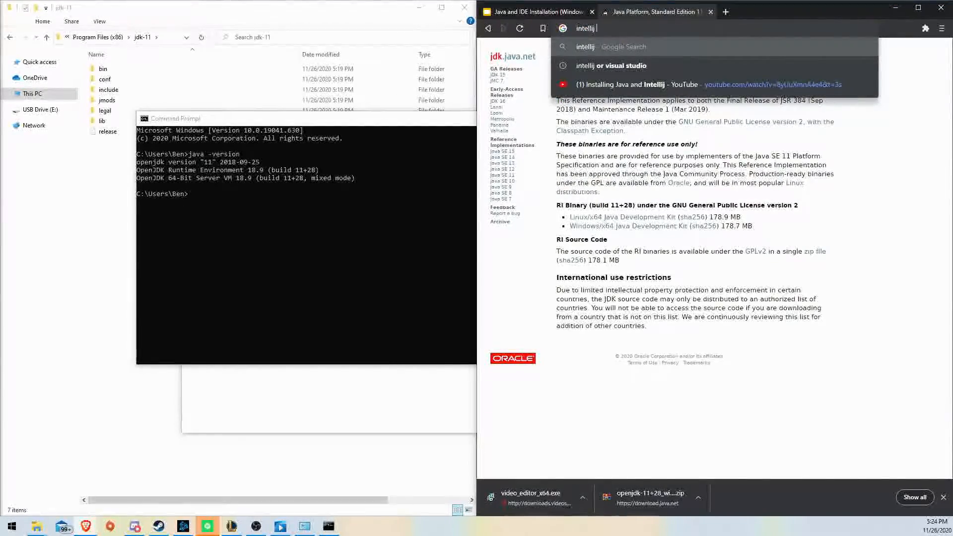
pyautogui.write(' windows')
pyautogui.press('Return')
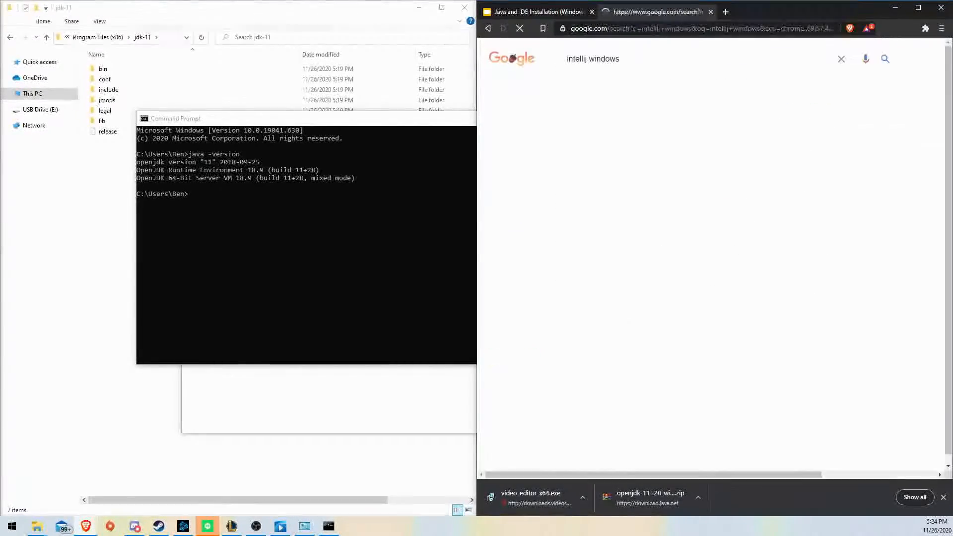
pyautogui.click(620, 142)
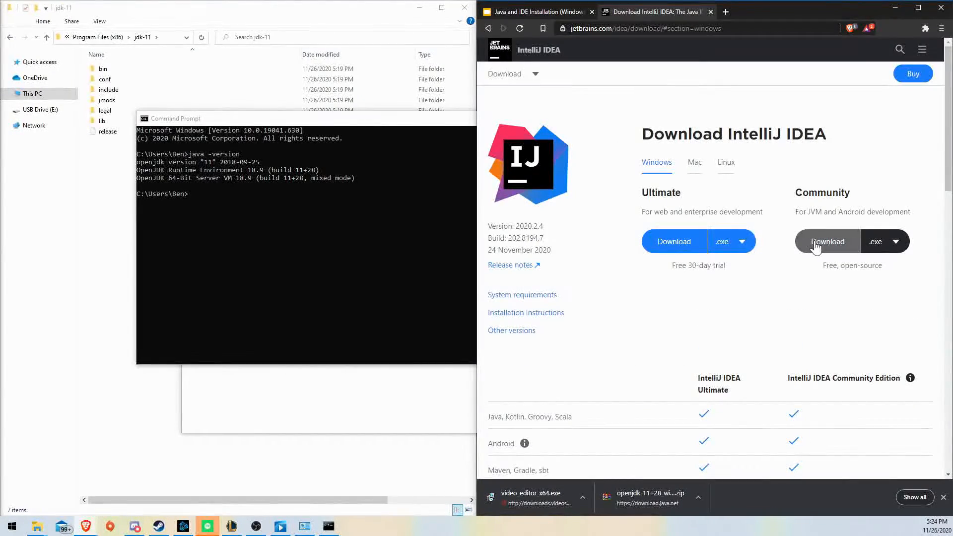
pyautogui.click(823, 246)
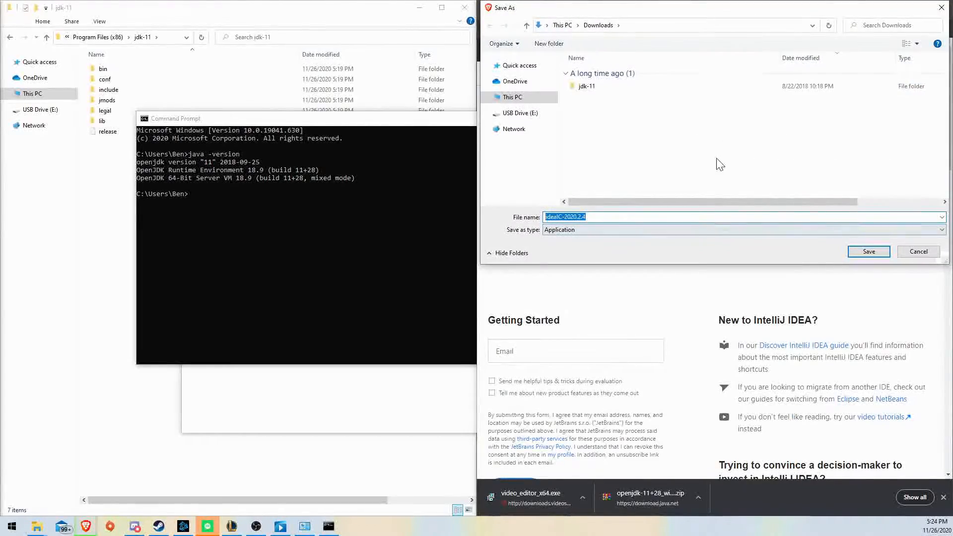
pyautogui.click(863, 252)
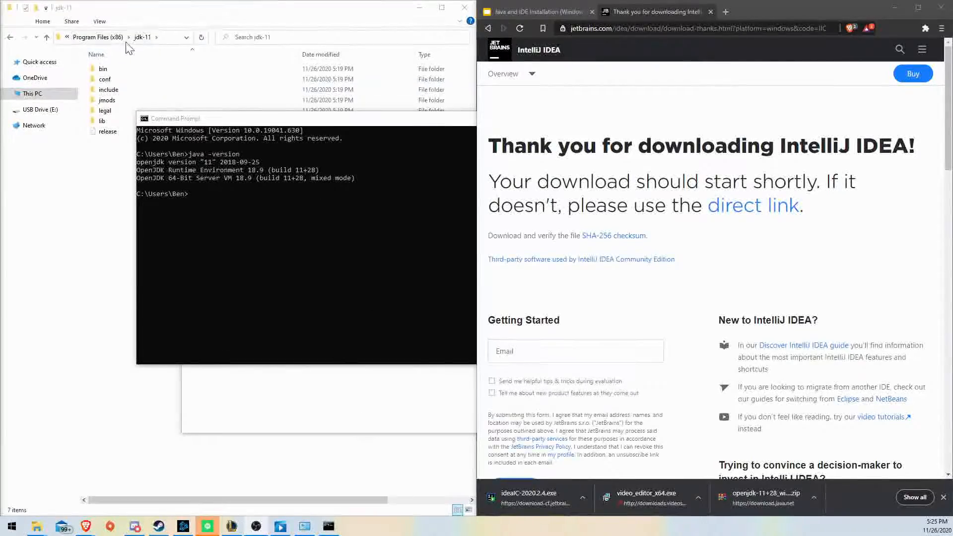
# Step: Go to the Downloads folder in File Explorer and launch the ideaIC-2020.2.4 installer
pyautogui.click(167, 40)
pyautogui.click(168, 40)
pyautogui.write('Down')
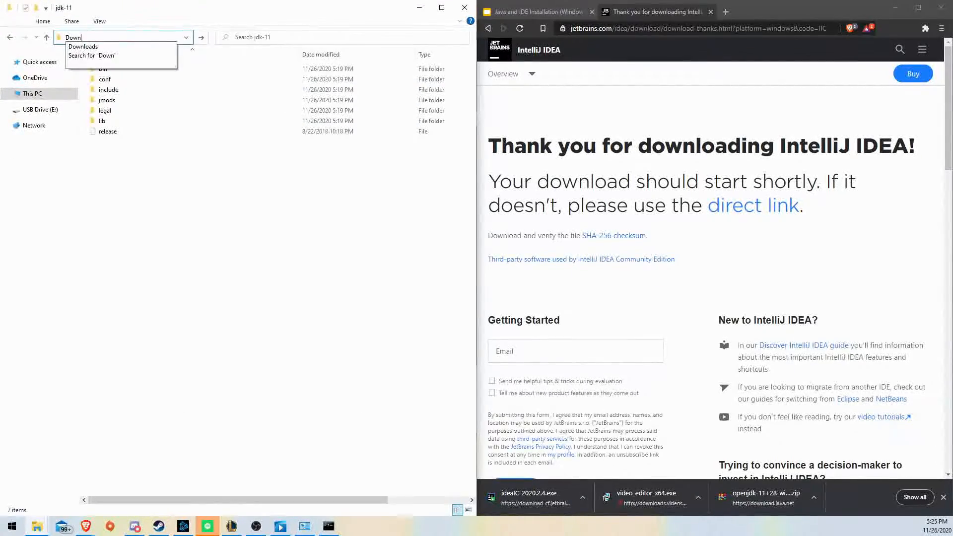
pyautogui.click(170, 44)
pyautogui.doubleClick(145, 109)
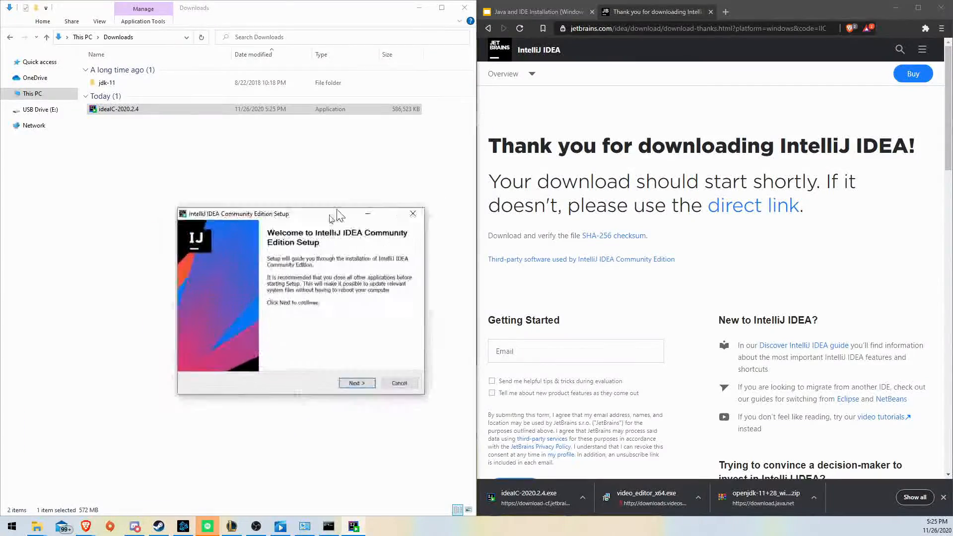
# Step: Install IntelliJ IDEA Community Edition in the default location with the .java association, and finish setup with the program set to run
pyautogui.click(432, 318)
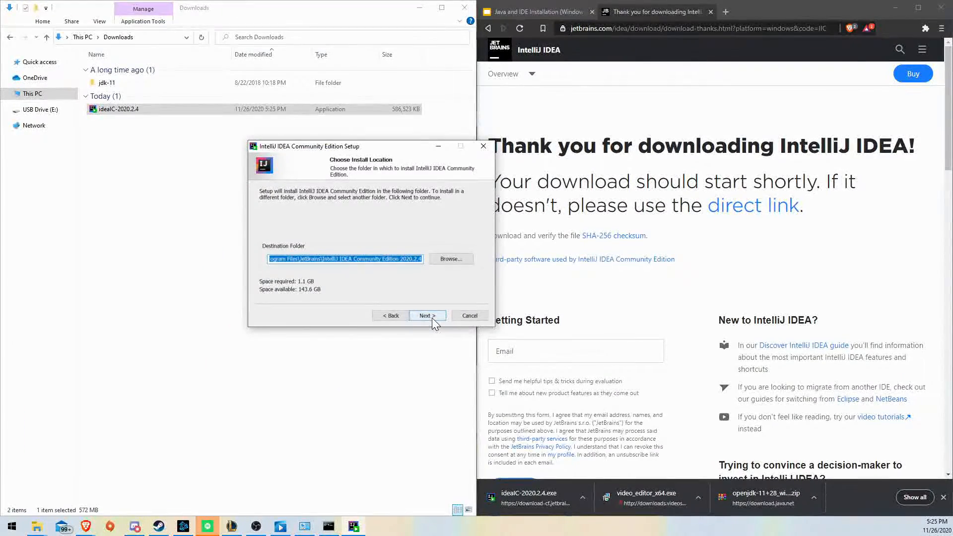
pyautogui.click(426, 316)
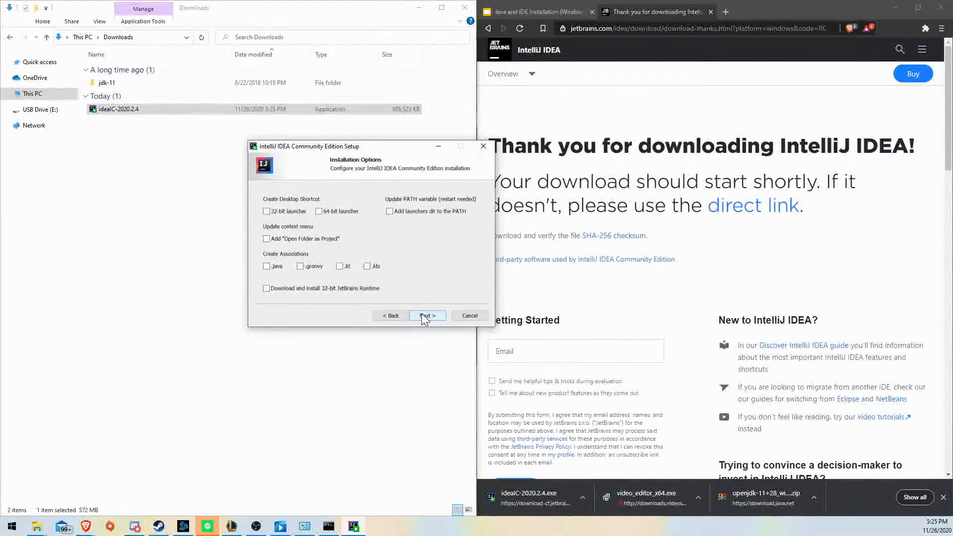
pyautogui.click(272, 266)
pyautogui.click(420, 317)
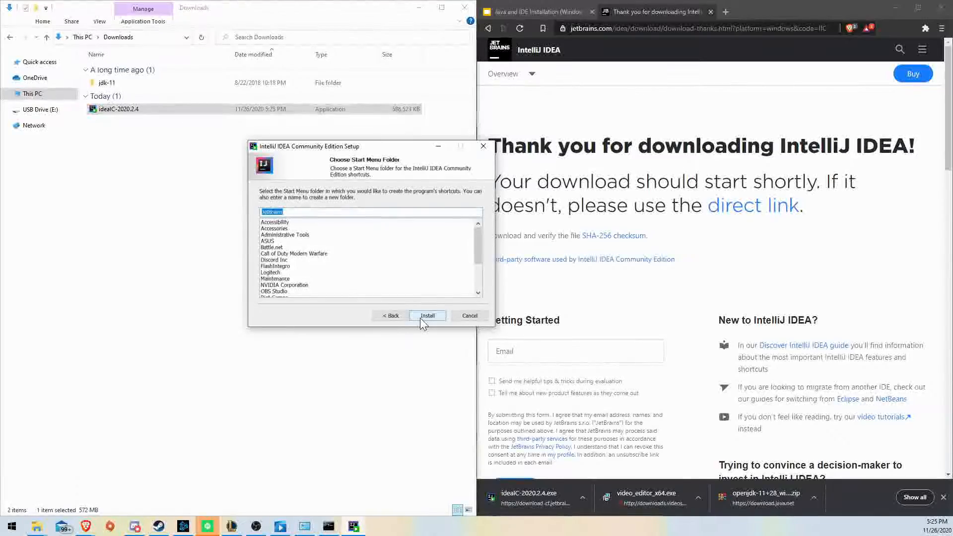
pyautogui.click(420, 316)
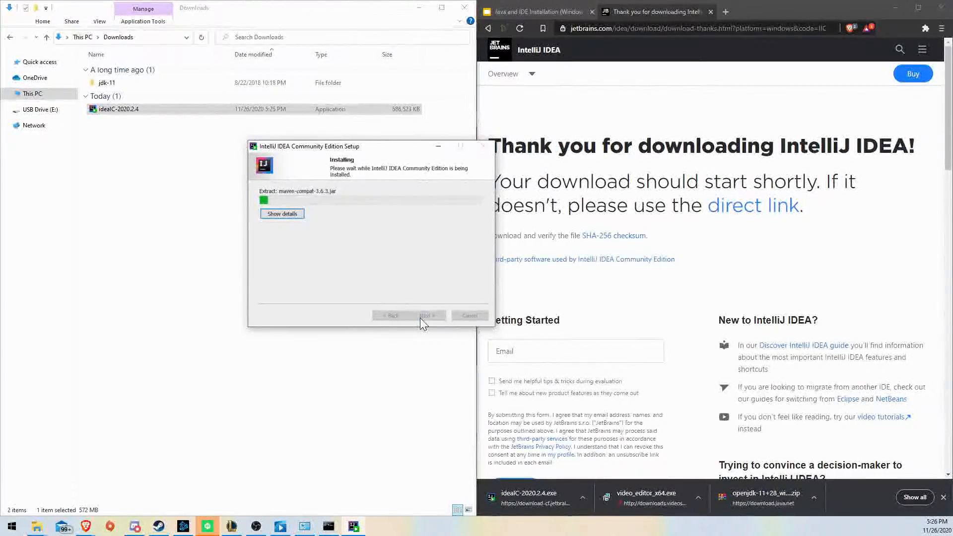
pyautogui.click(285, 213)
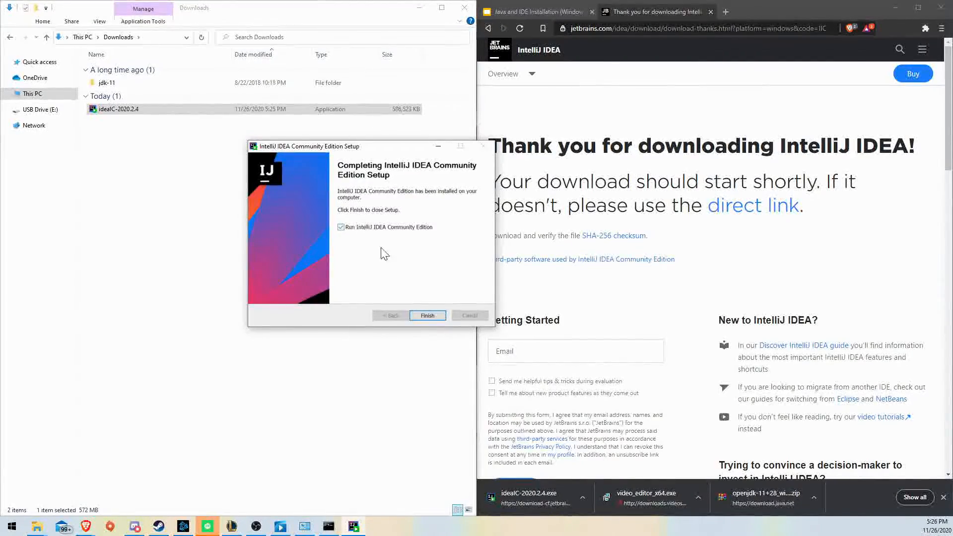
pyautogui.click(427, 316)
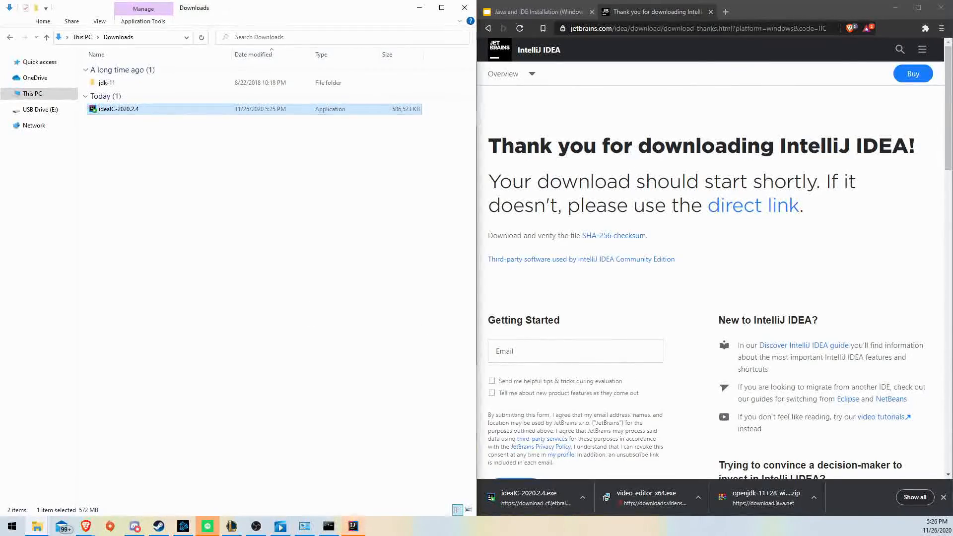
# Step: Accept the JetBrains Privacy Policy terms and decline to send anonymous statistics
pyautogui.click(329, 299)
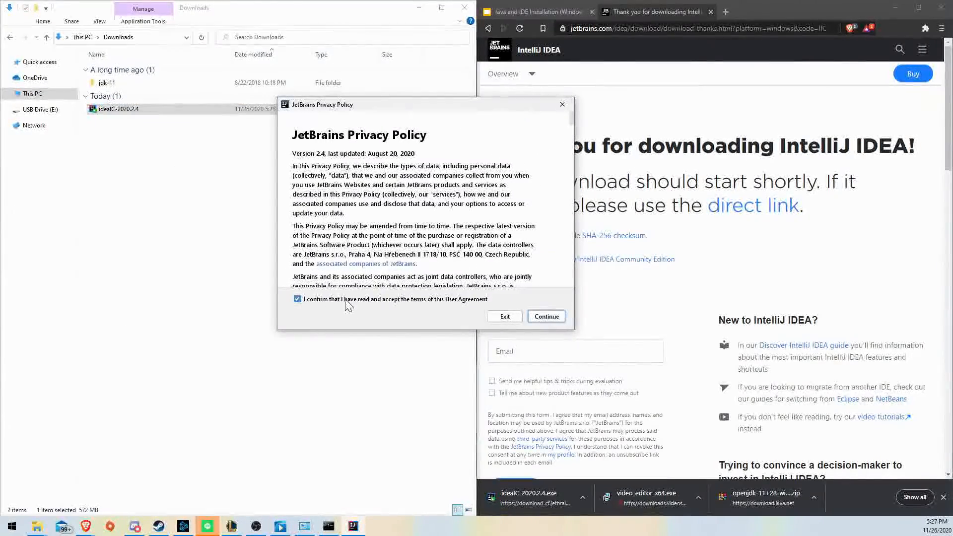
pyautogui.click(546, 316)
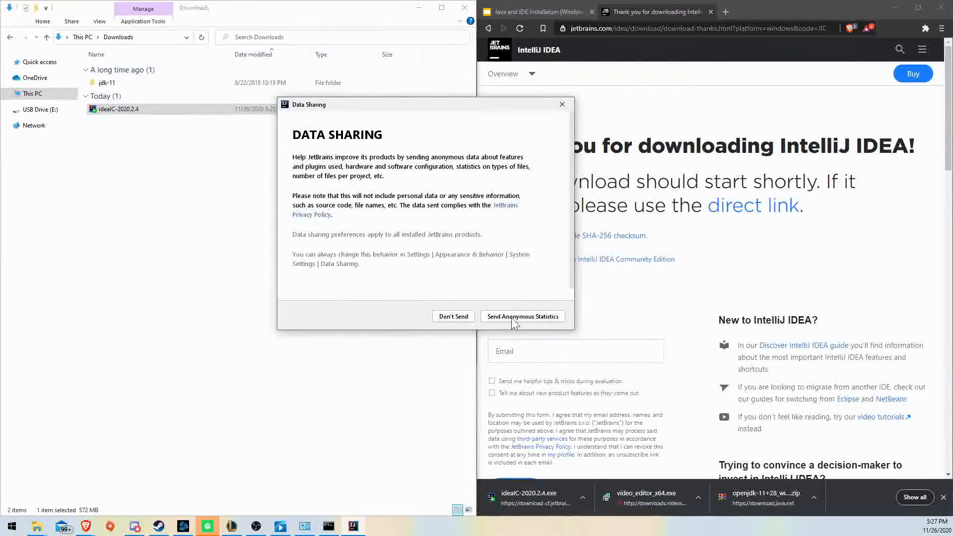
pyautogui.click(460, 320)
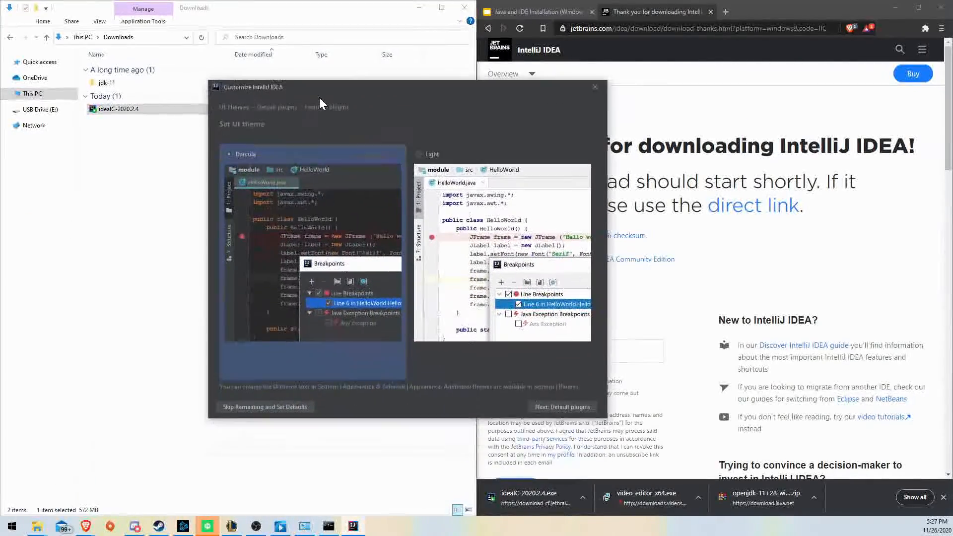
# Step: Keep the Darcula theme, disable the Android and Swing plugins, and start IntelliJ IDEA without any featured plugins
pyautogui.click(556, 407)
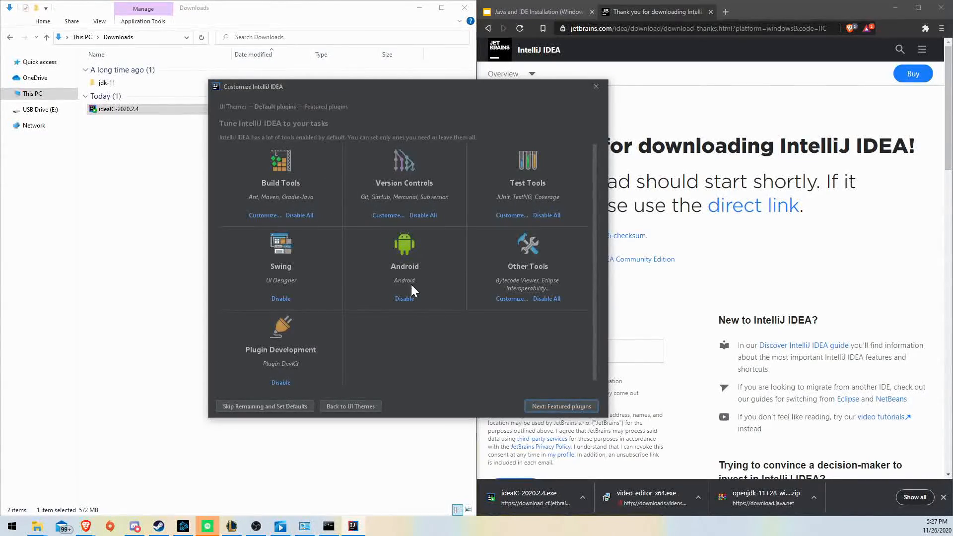
pyautogui.click(403, 299)
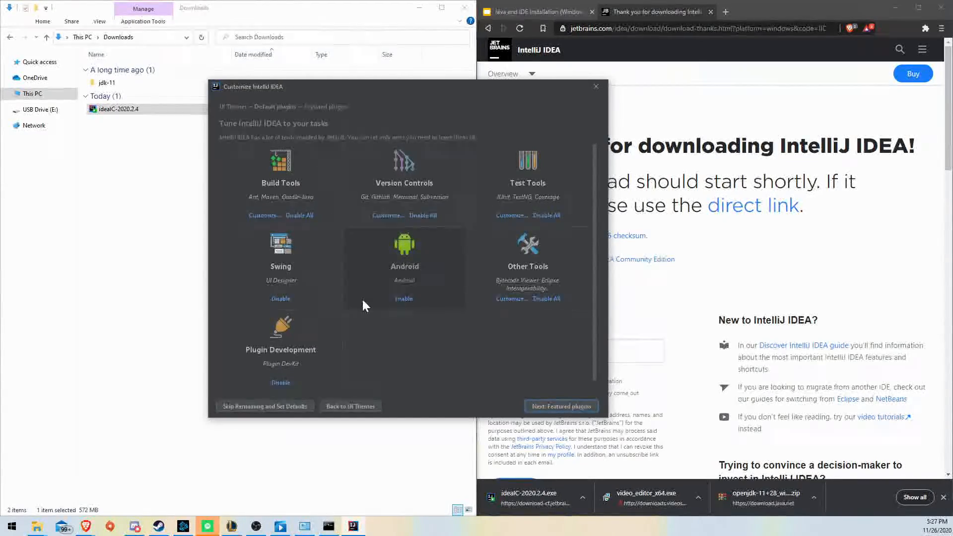
pyautogui.click(281, 299)
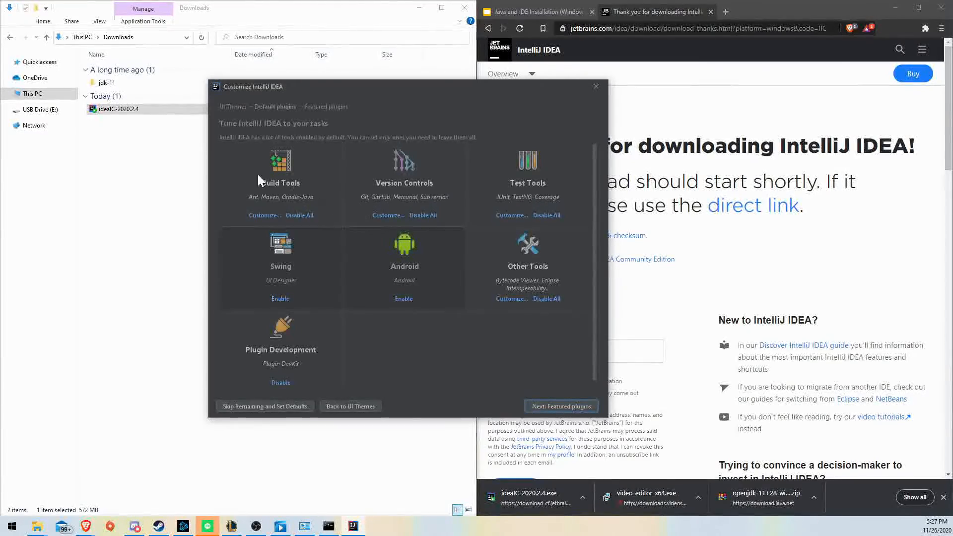
pyautogui.click(552, 407)
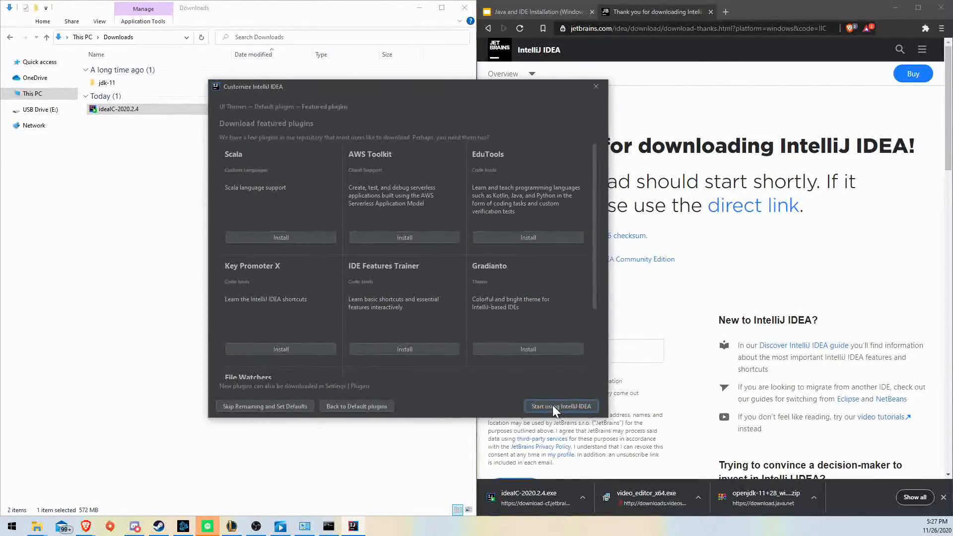
pyautogui.click(552, 405)
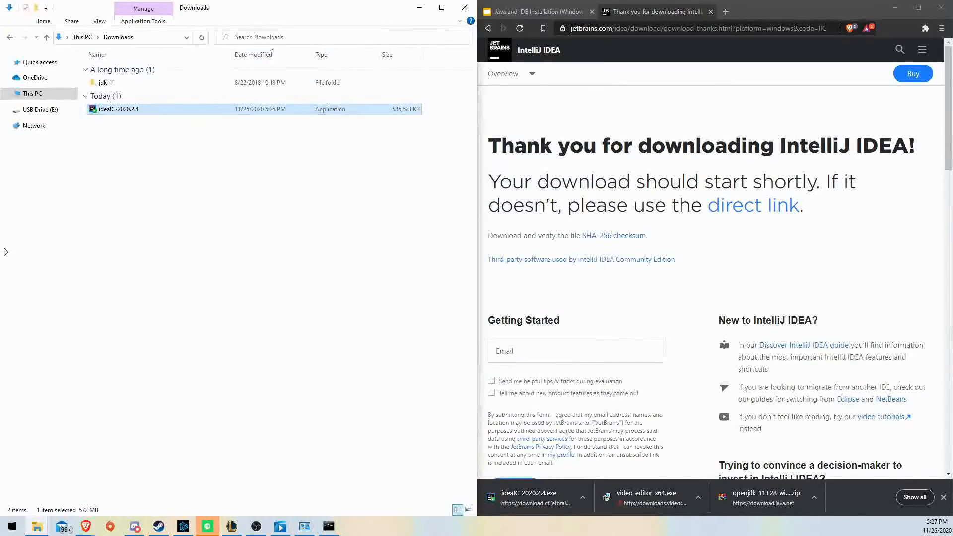
# Step: Start a new project from the IntelliJ IDEA welcome window
pyautogui.moveTo(1, 342); pyautogui.dragTo(442, 179)
pyautogui.click(382, 298)
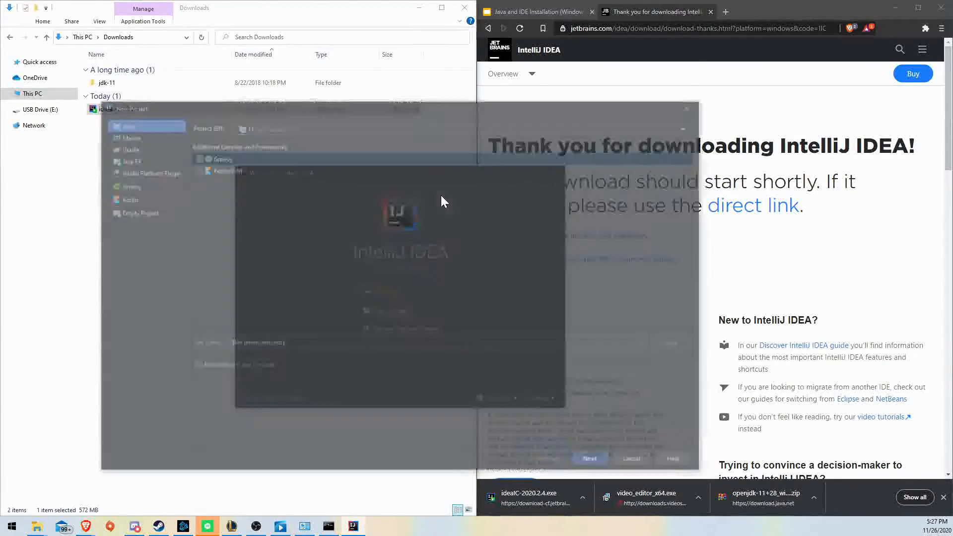